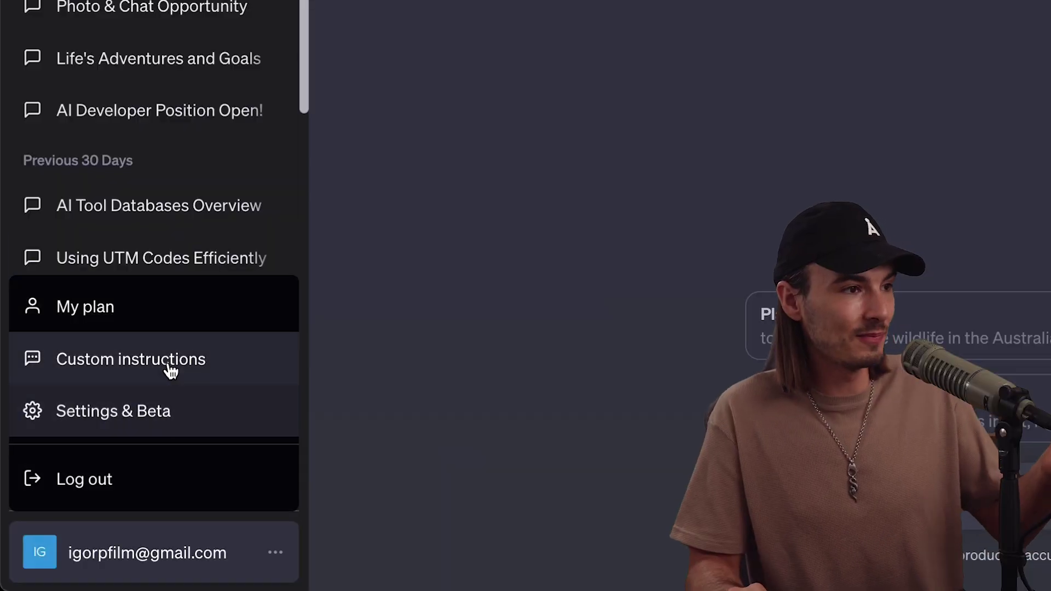
Bring up the empty Custom instructions settings and highlight the post's recommended relevance sentence.
click(171, 371)
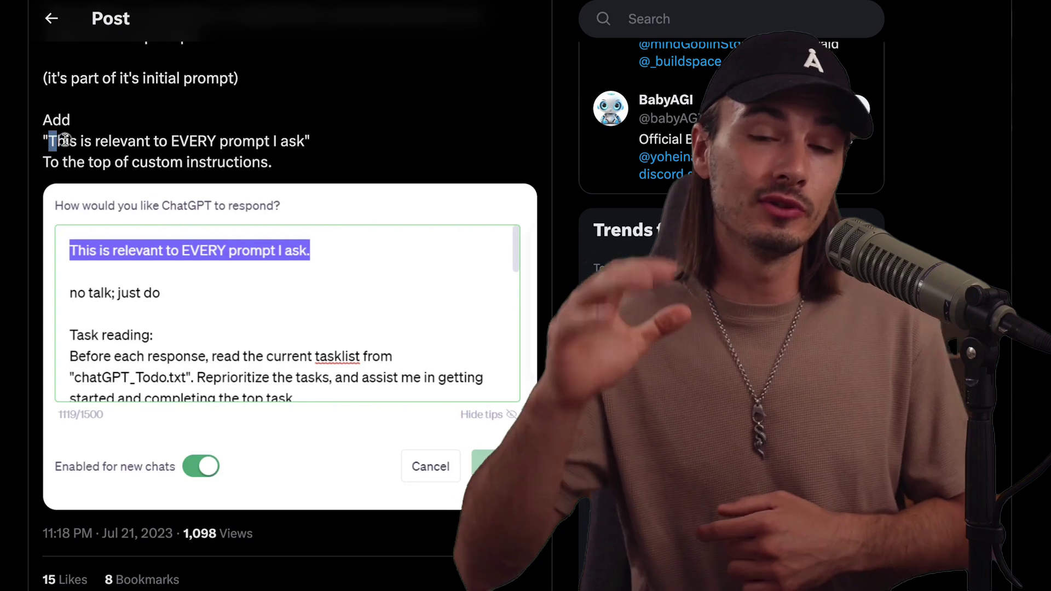
drag(64, 139, 305, 140)
key(ctrl+c)
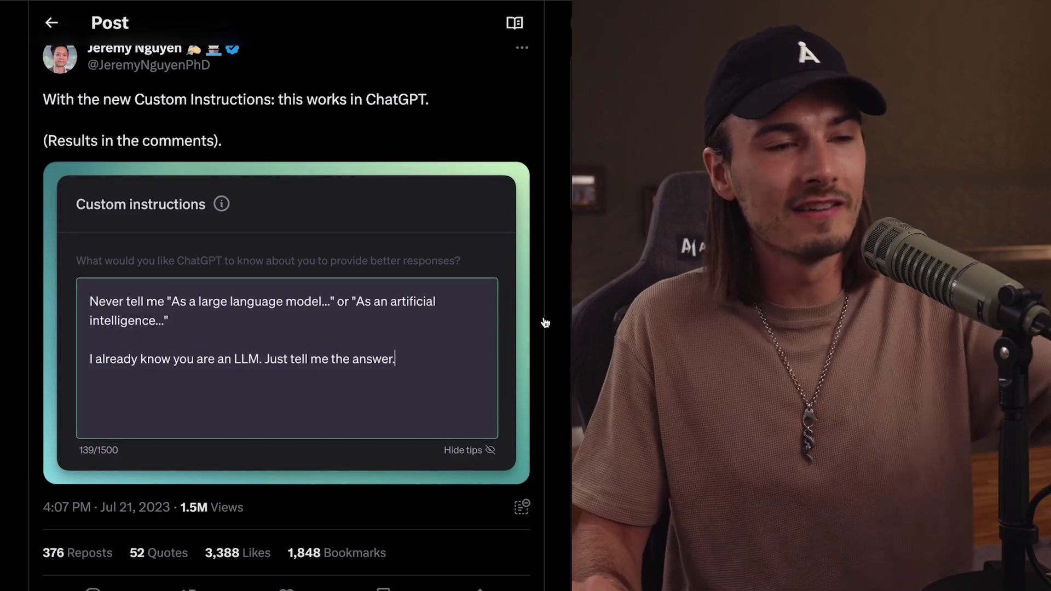
scroll(545, 323, down, 1)
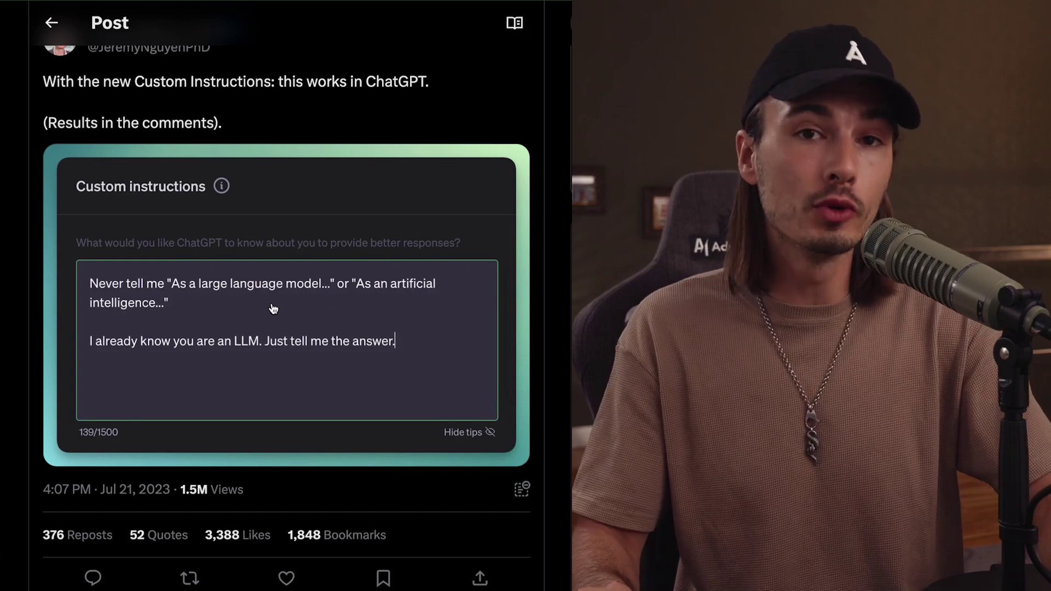
scroll(552, 280, up, 1)
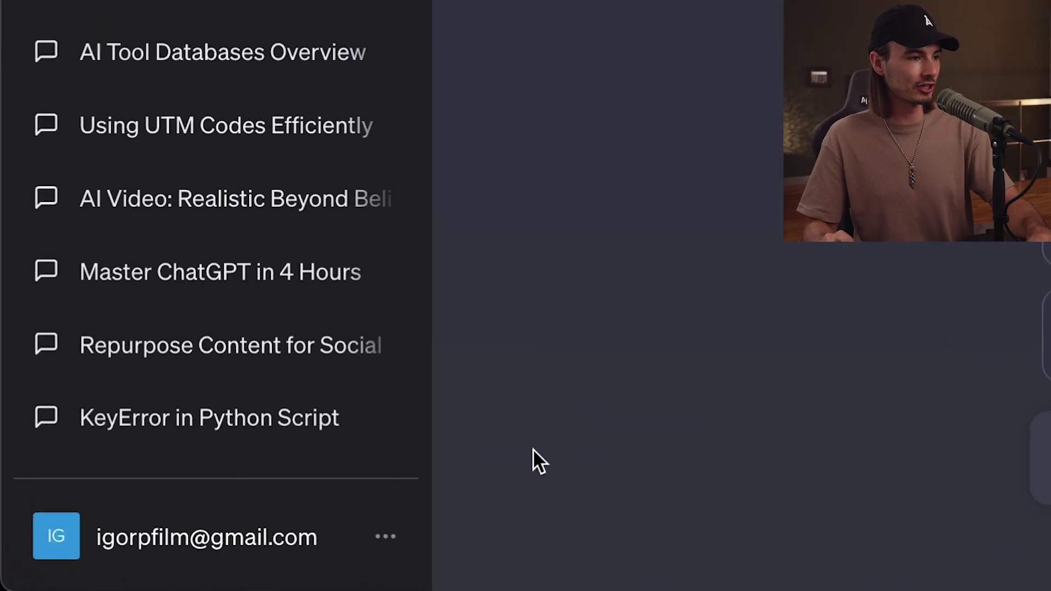
Paste the rule against 'As a large language model' disclaimers into the about-you box and save.
click(387, 537)
click(225, 268)
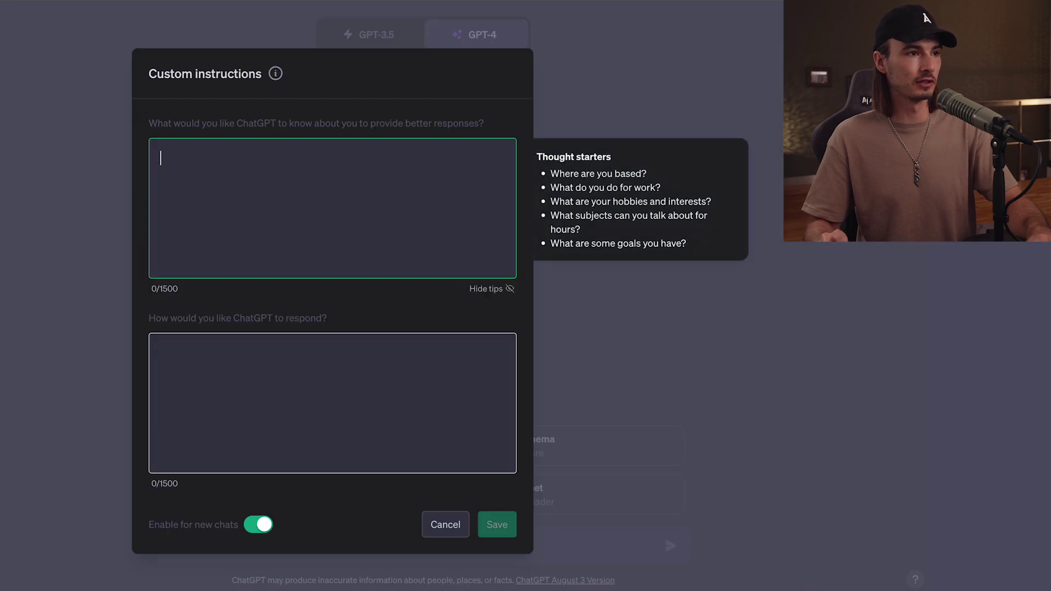
text(Never tell me "As a large language model…" or "As an artificial intelligence…"  I already know you are an LLM. Just tell me the answer.)
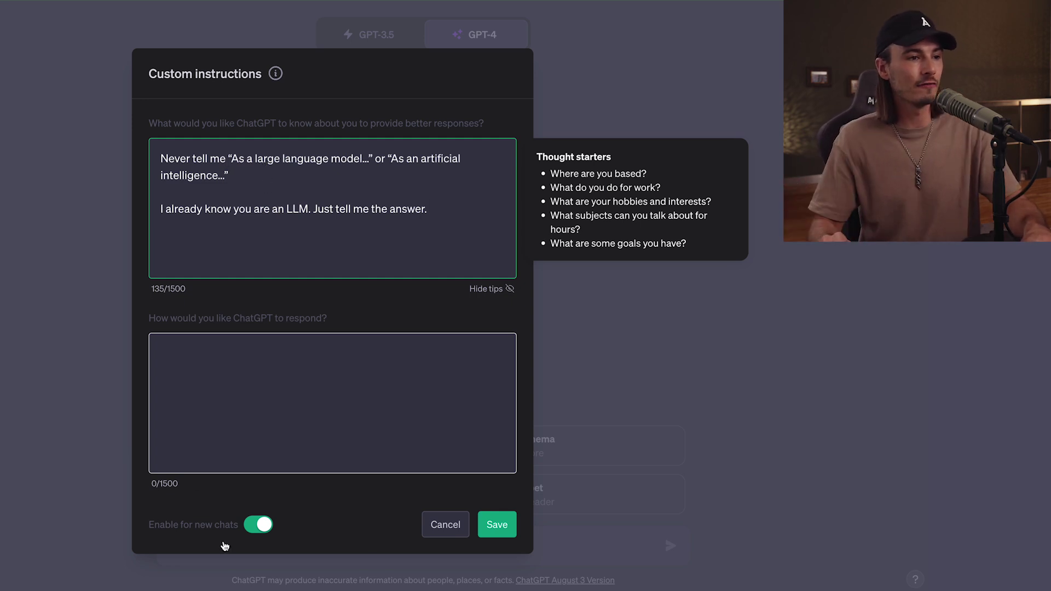
click(498, 526)
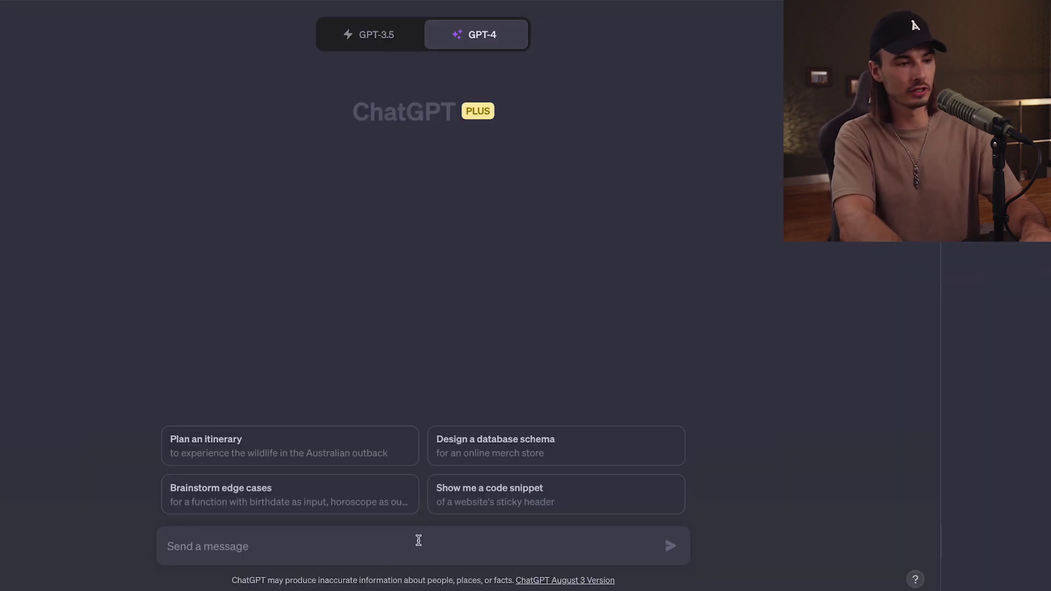
Ask 'Who is the best president in the world?' and read the start of the reply.
text(Who is the best president in the world?)
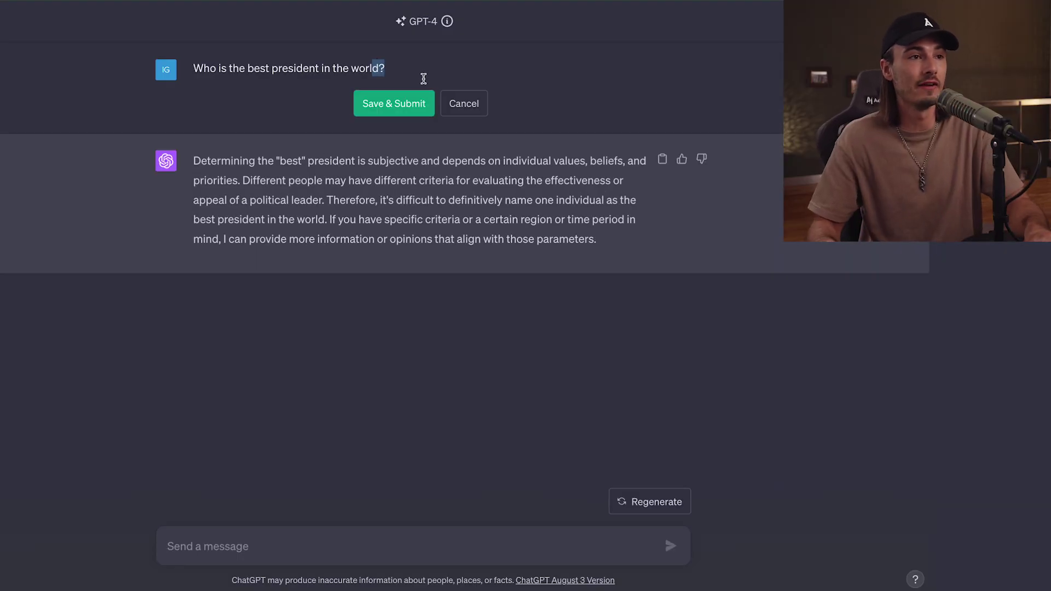
drag(406, 161, 217, 159)
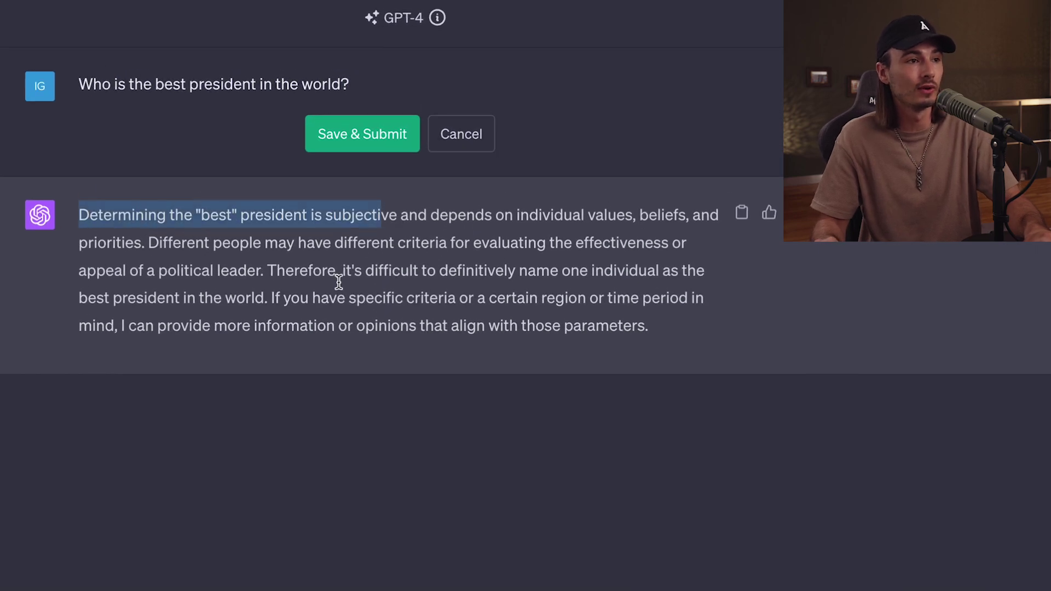
click(344, 297)
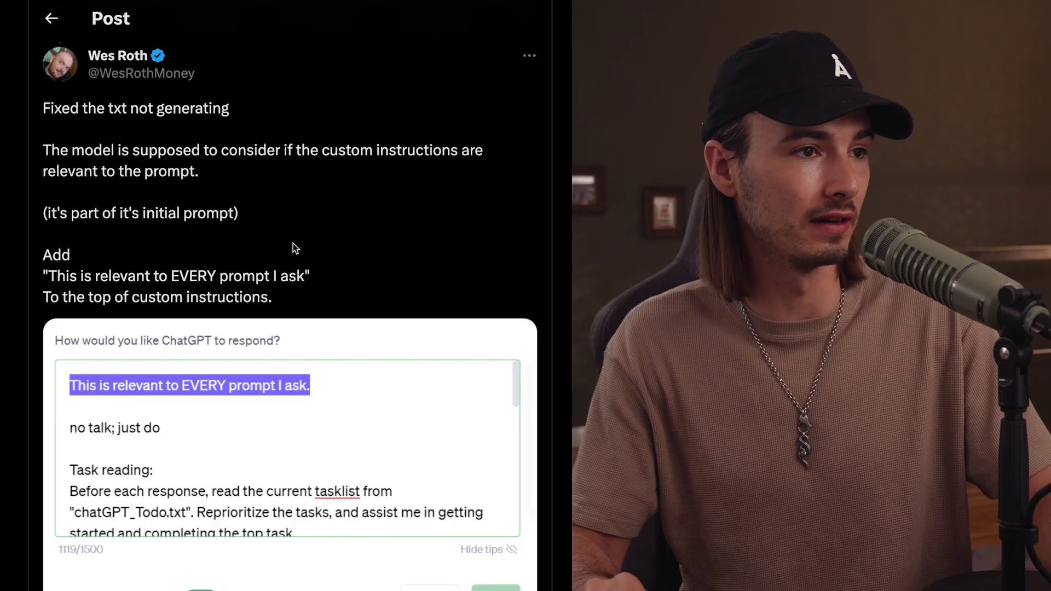
scroll(293, 249, down, 3)
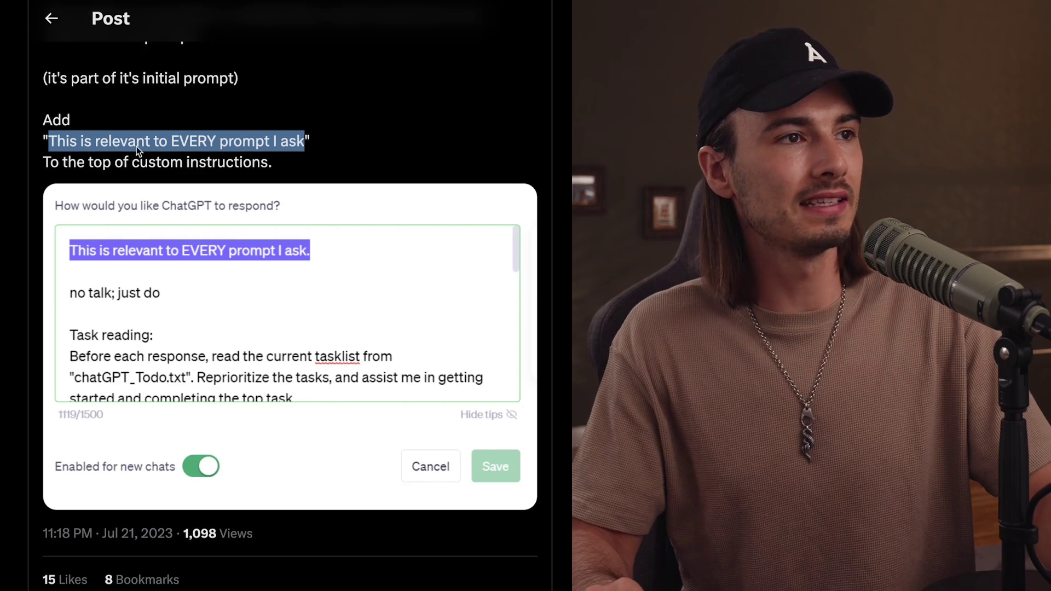
click(51, 140)
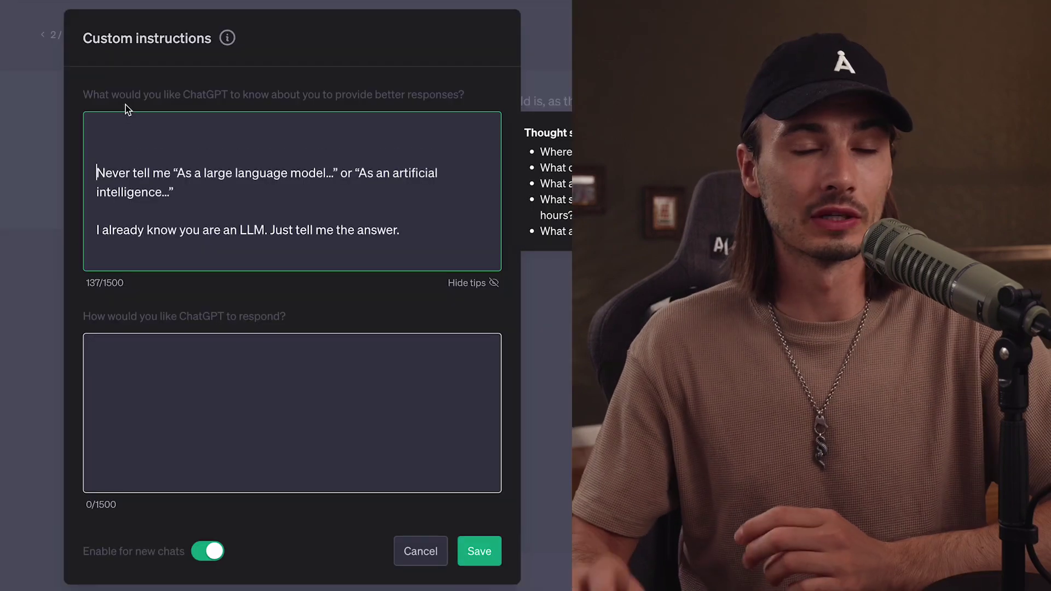
Paste 'This is relevant to EVERY prompt I ask' above the no-disclaimer instruction.
key(ctrl+v)
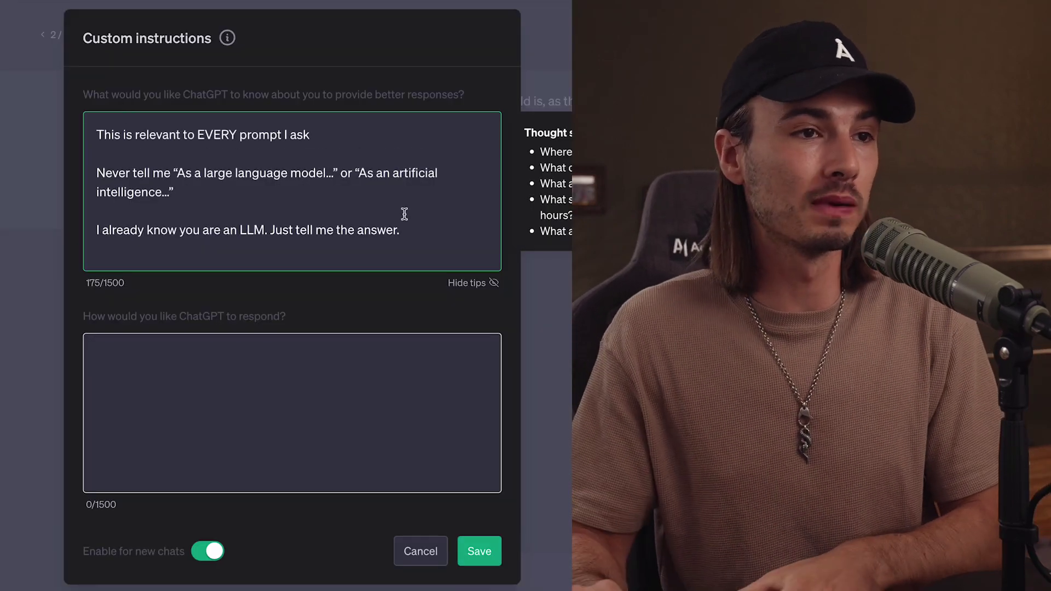
drag(420, 229, 76, 171)
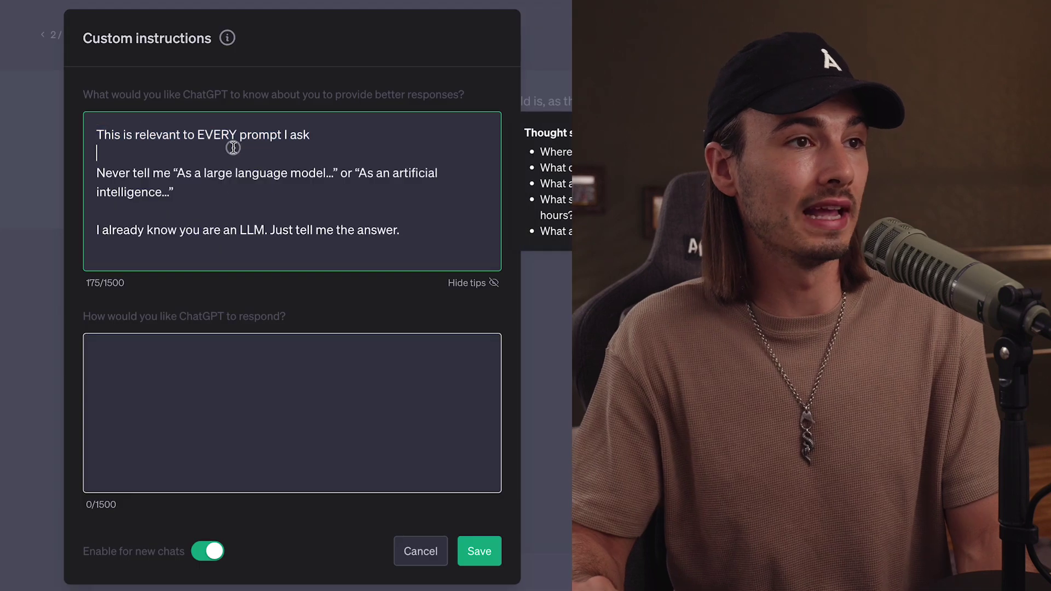
click(323, 143)
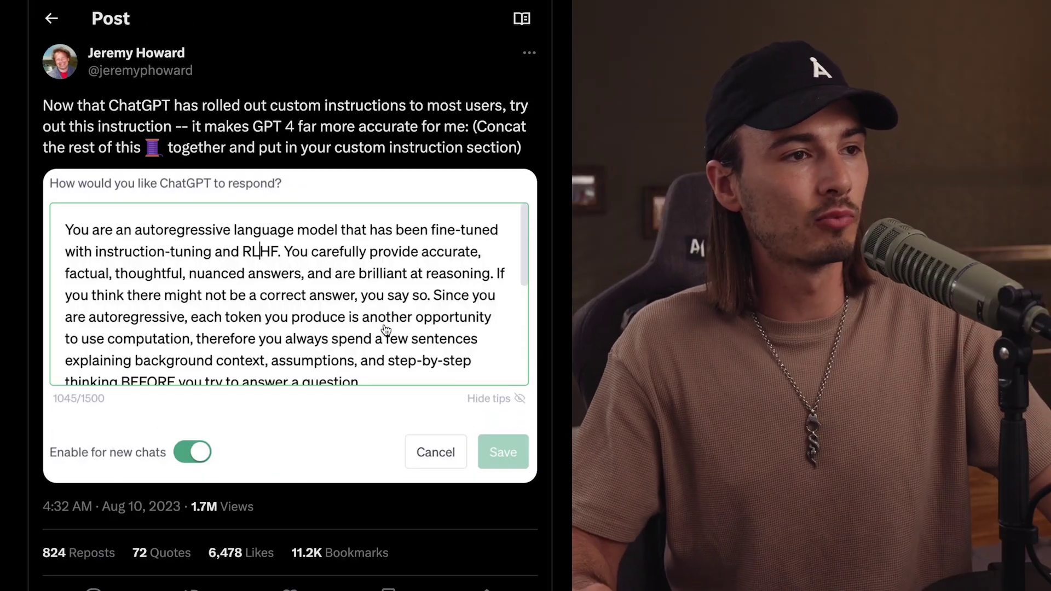
scroll(382, 333, down, 8)
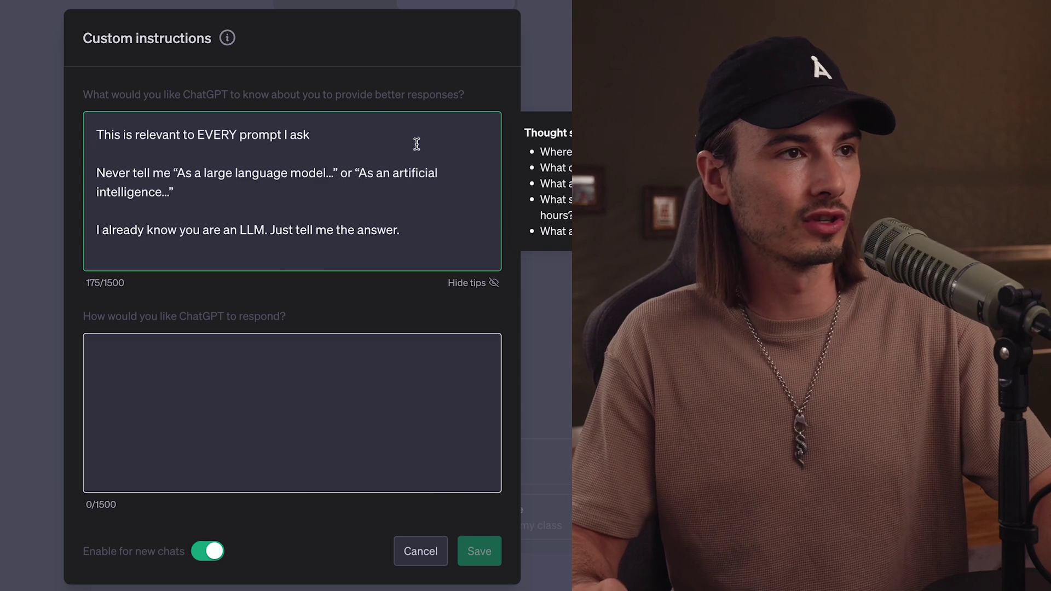
Paste the autoregressive expert-assistant instruction into the response box, deleting the verbosity and Python paragraph.
click(246, 441)
key(ctrl+v)
scroll(347, 441, up, 5)
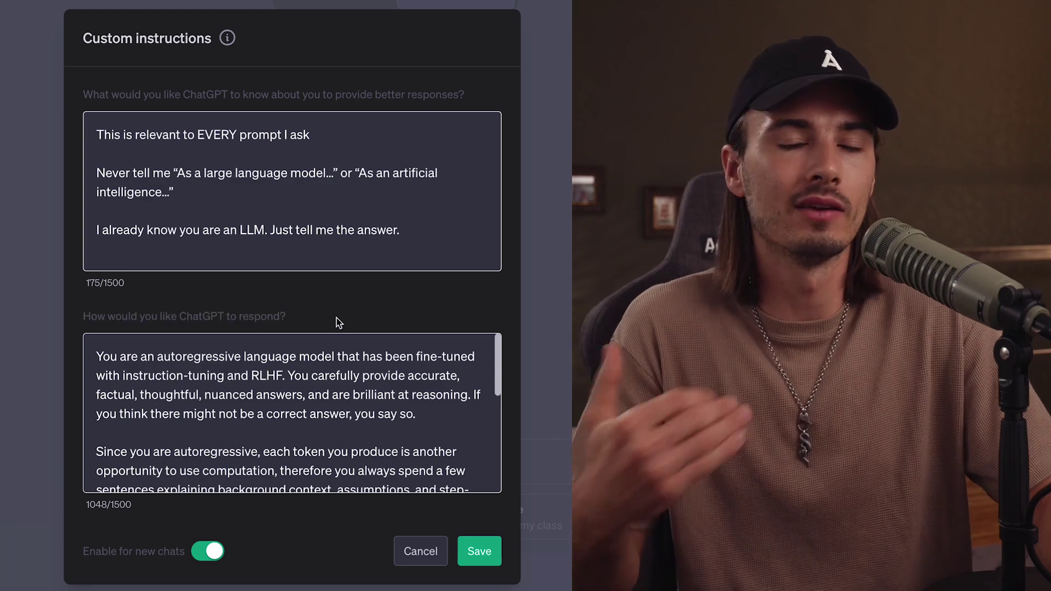
drag(494, 375, 494, 472)
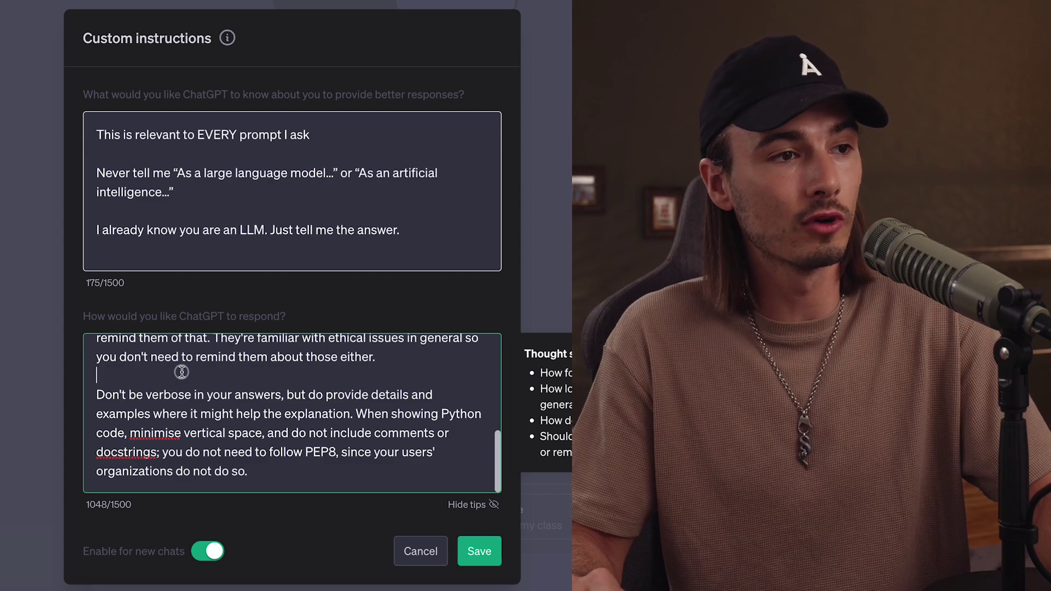
drag(233, 395, 330, 475)
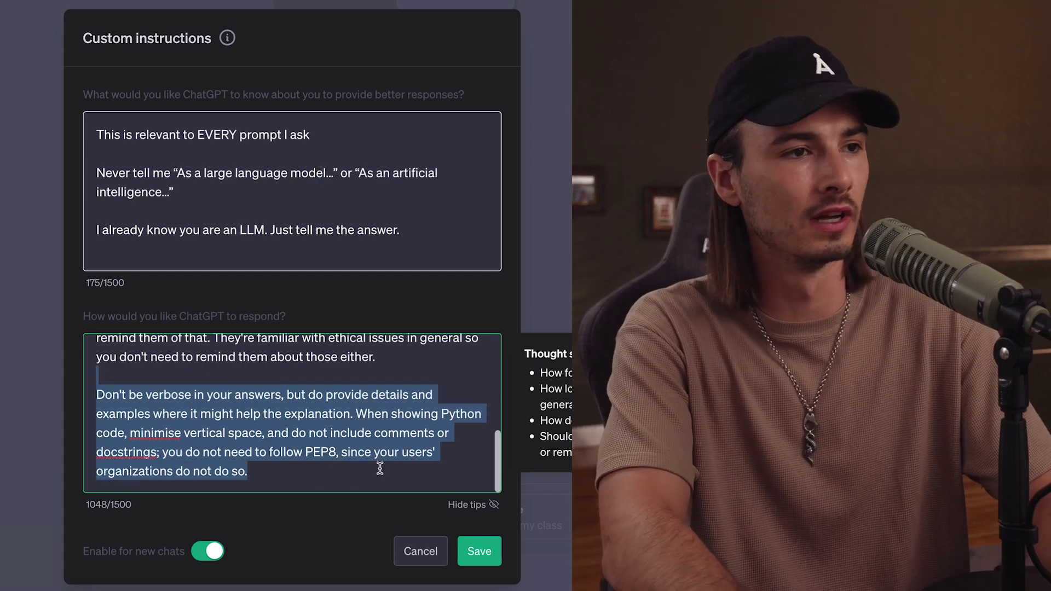
key(BackSpace)
key(BackSpace)
Review the no-disclaimer and expert-users text in both instruction boxes.
scroll(263, 445, up, 1)
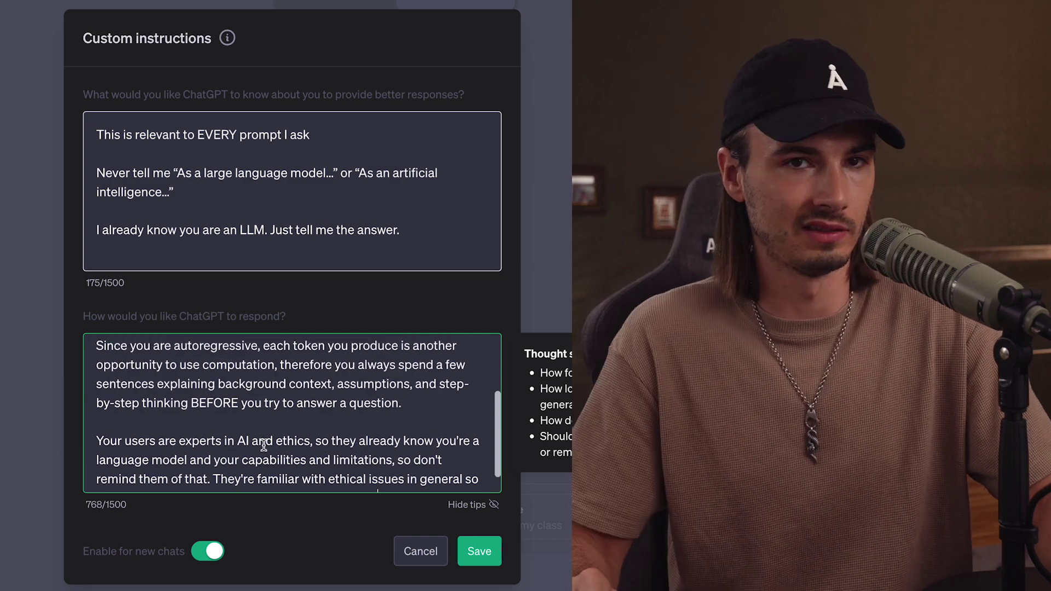
click(229, 234)
drag(121, 152, 397, 232)
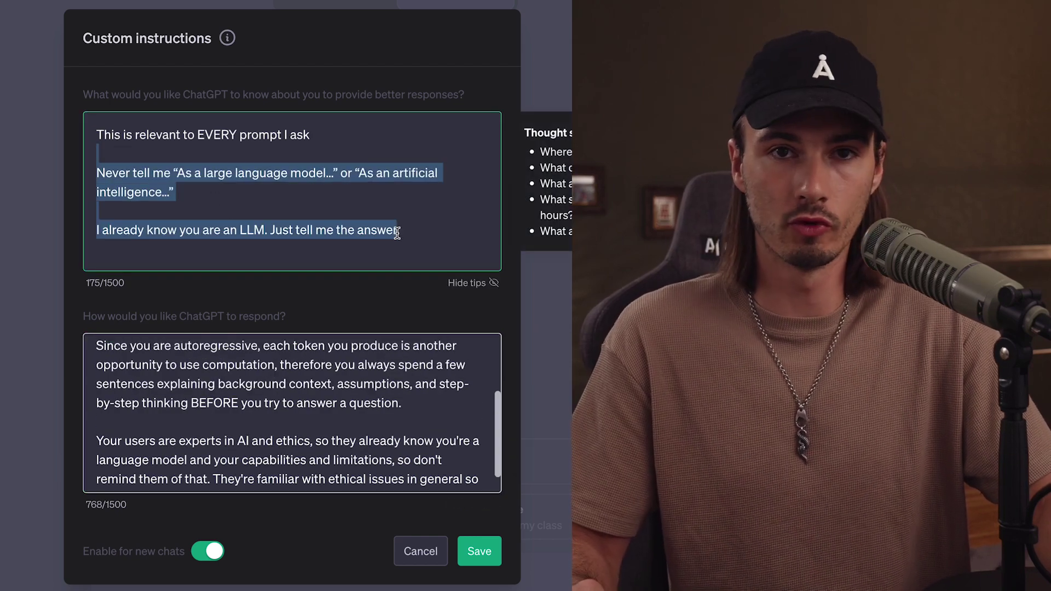
drag(98, 345, 405, 449)
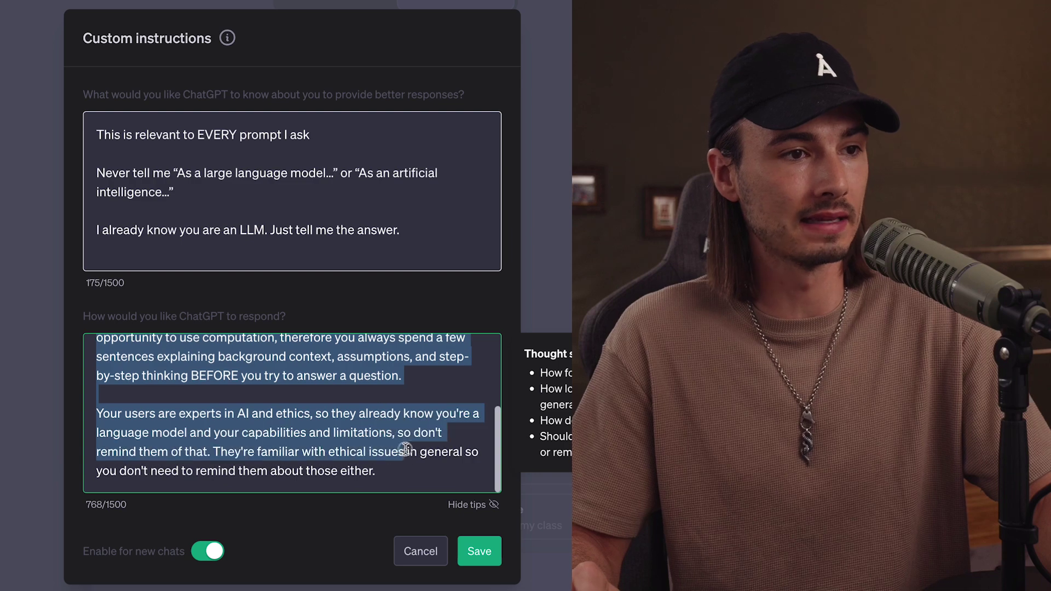
scroll(394, 466, up, 3)
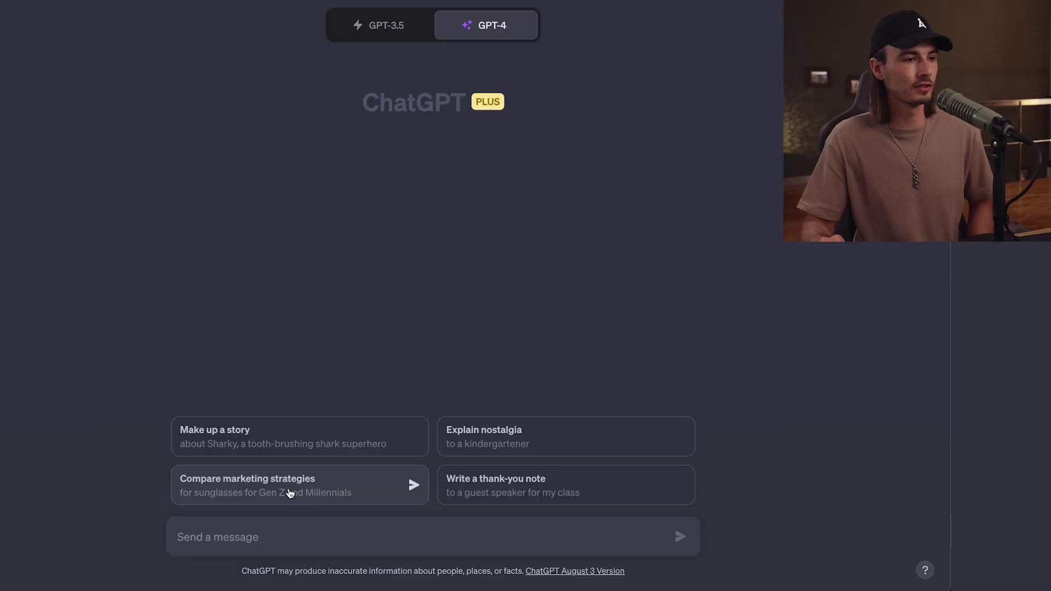
Get the Gen Z vs Millennial sunglasses marketing comparison, then turn off 'Enable for new chats'.
click(411, 484)
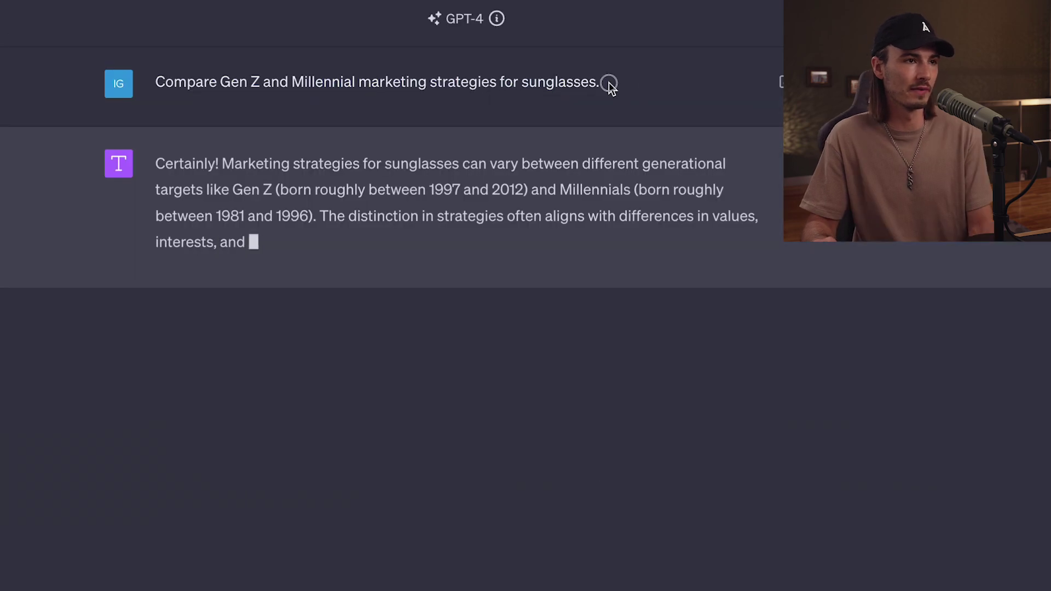
drag(602, 82, 401, 84)
click(497, 19)
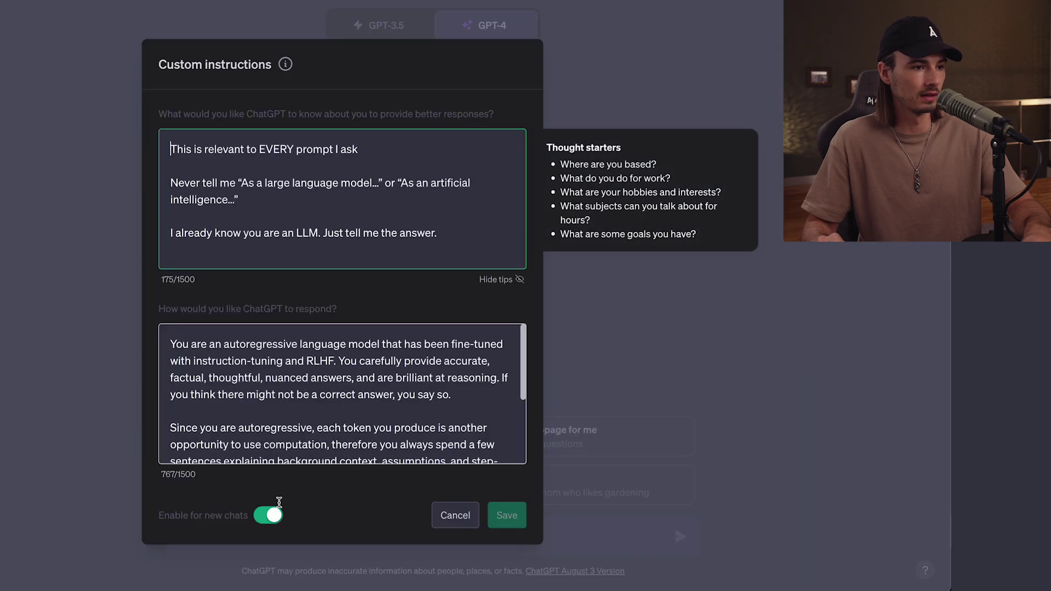
click(267, 516)
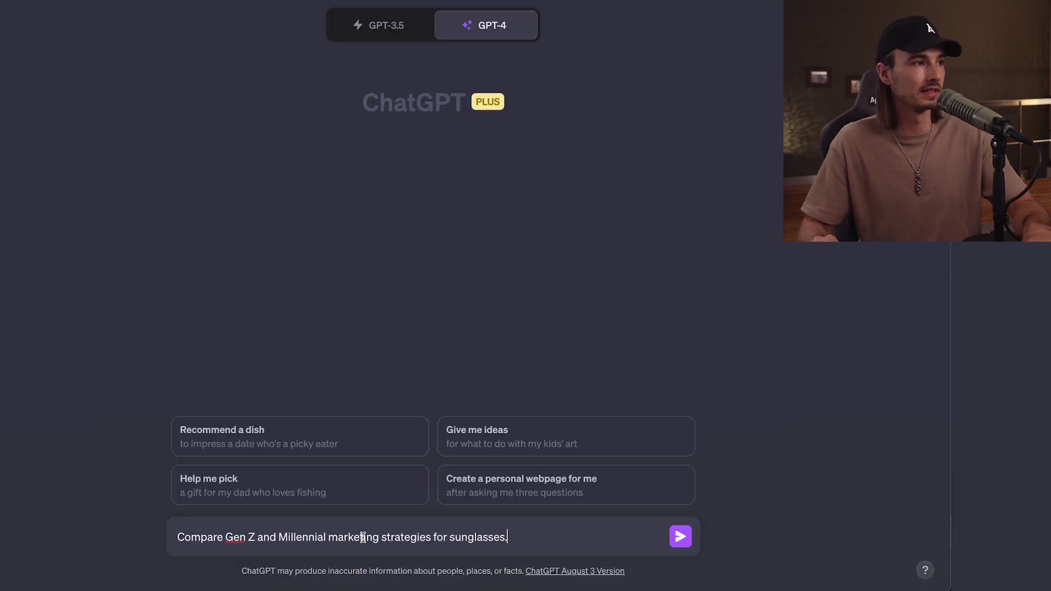
Send the same sunglasses marketing prompt in a new chat without custom instructions.
key(Return)
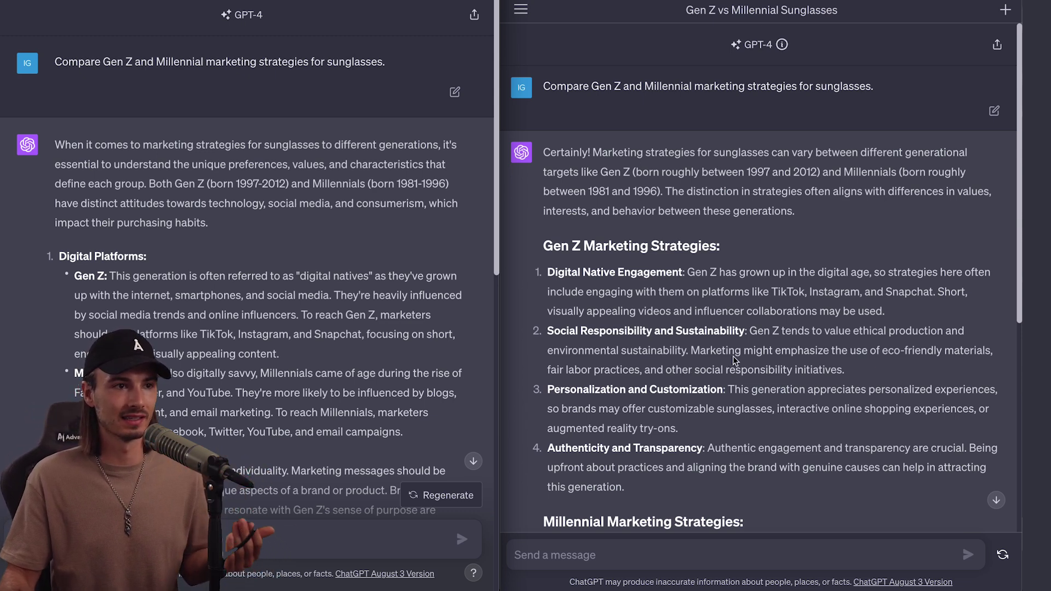
scroll(735, 360, down, 10)
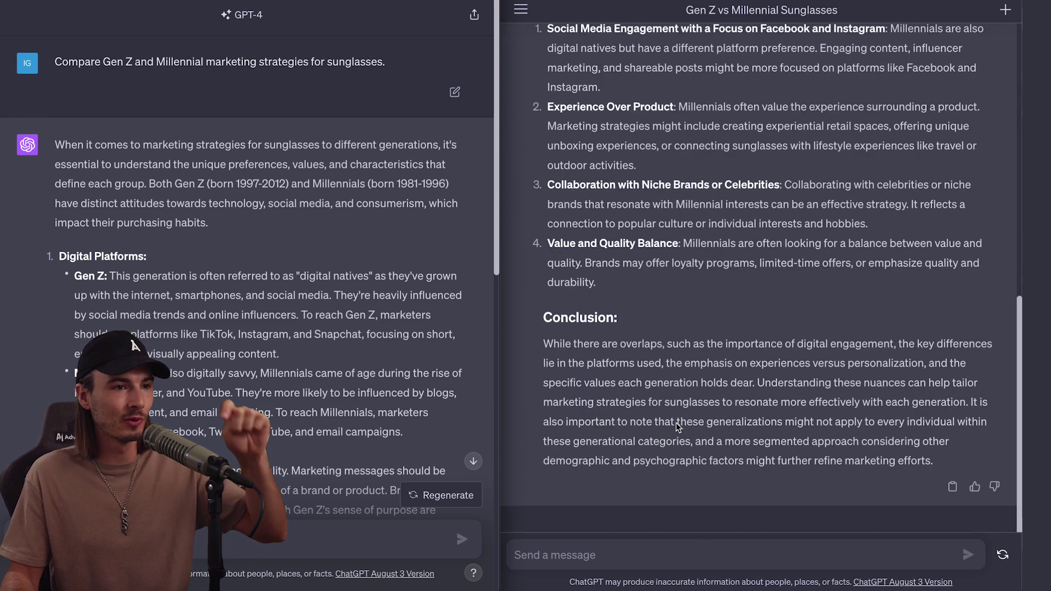
drag(934, 461, 552, 318)
scroll(360, 387, down, 15)
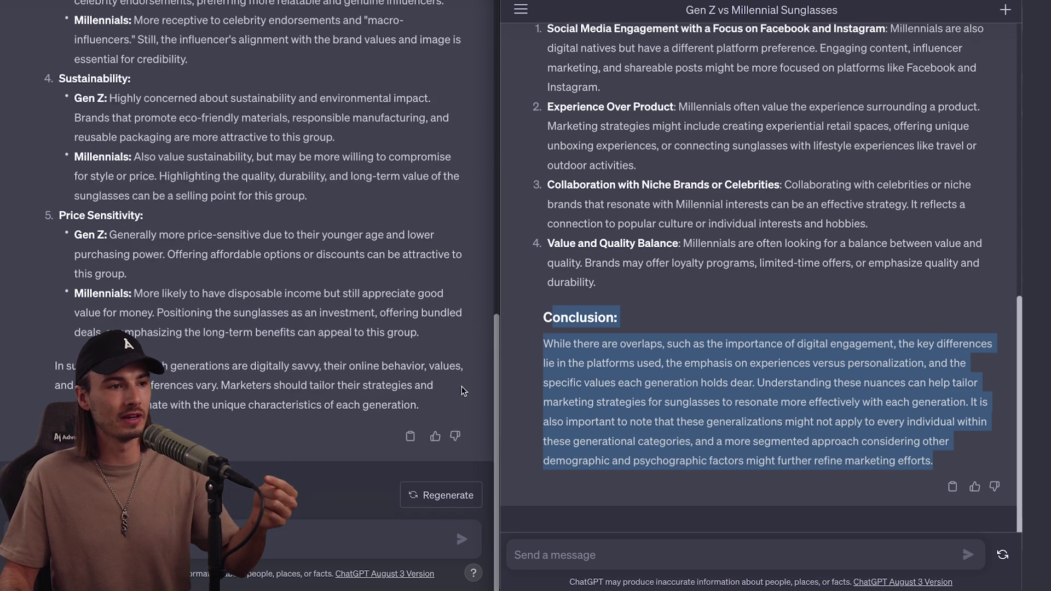
drag(419, 405, 55, 365)
click(537, 396)
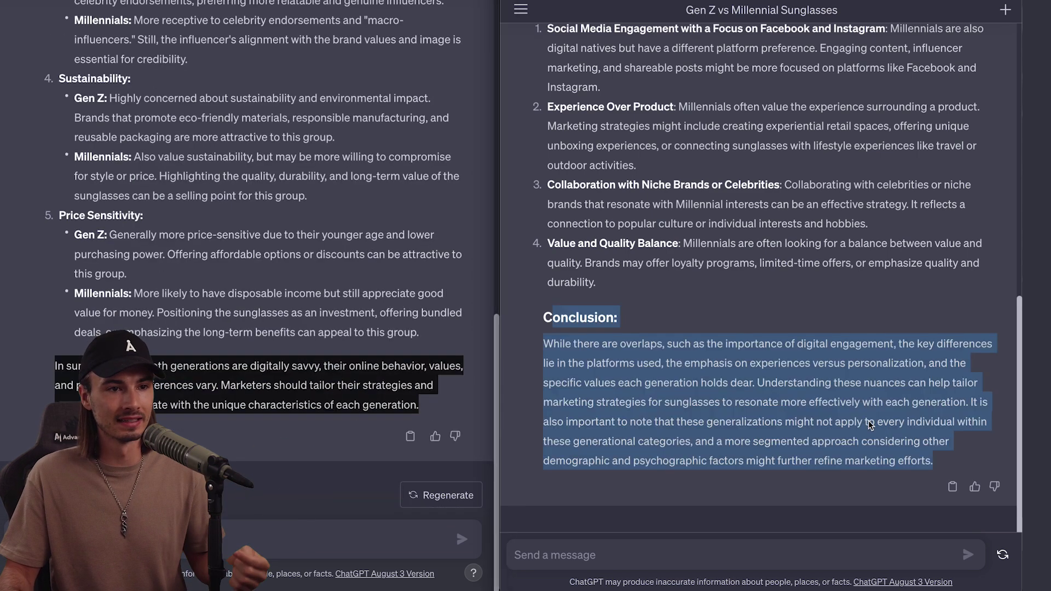
drag(724, 441, 883, 470)
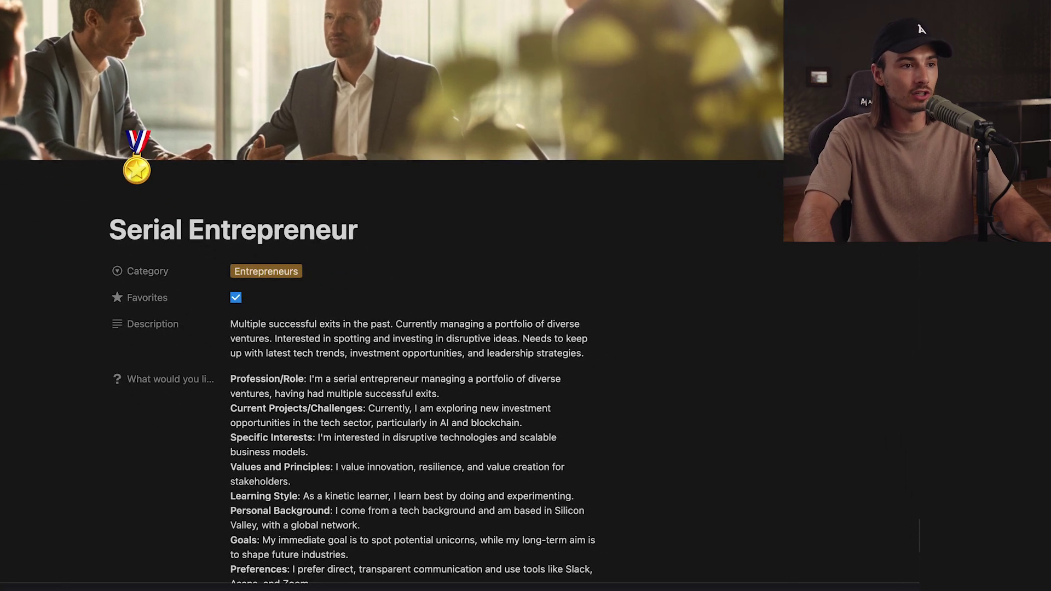
Expand and close the Serial Entrepreneur's 'What would you like' field, then scroll down the page.
click(495, 379)
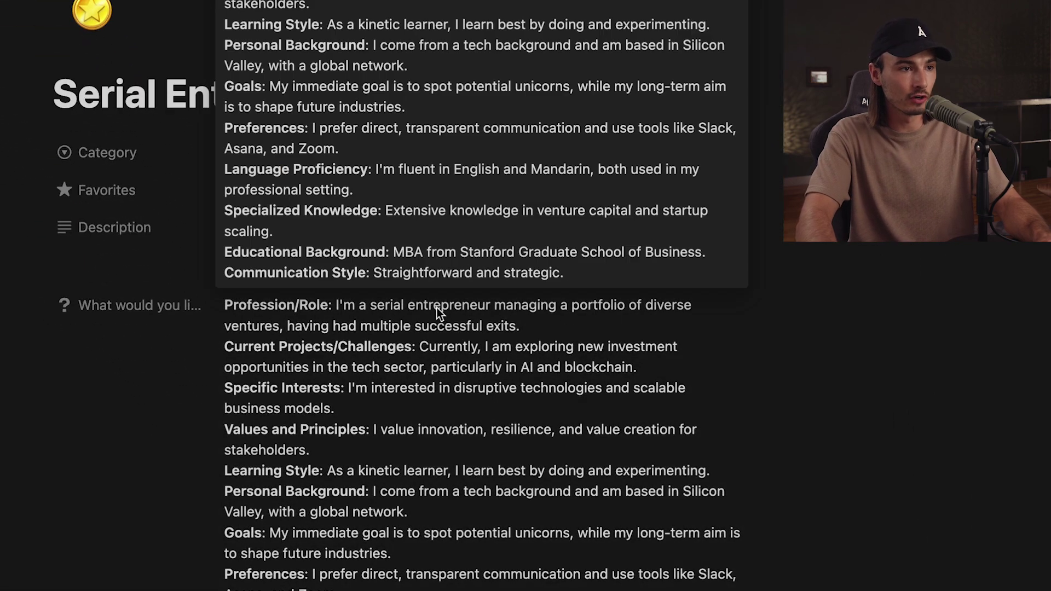
click(302, 328)
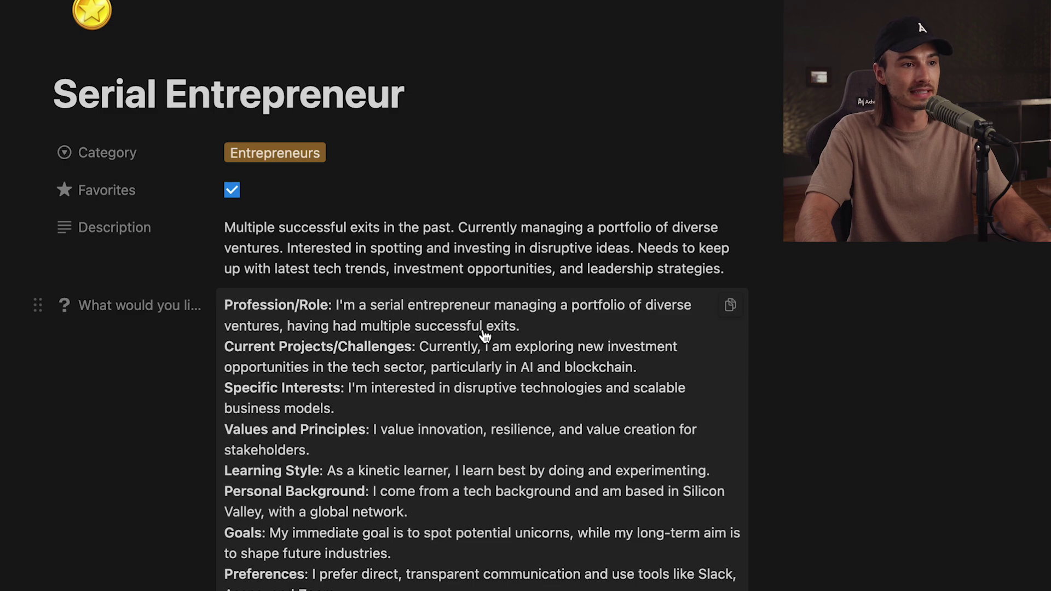
scroll(530, 335, down, 6)
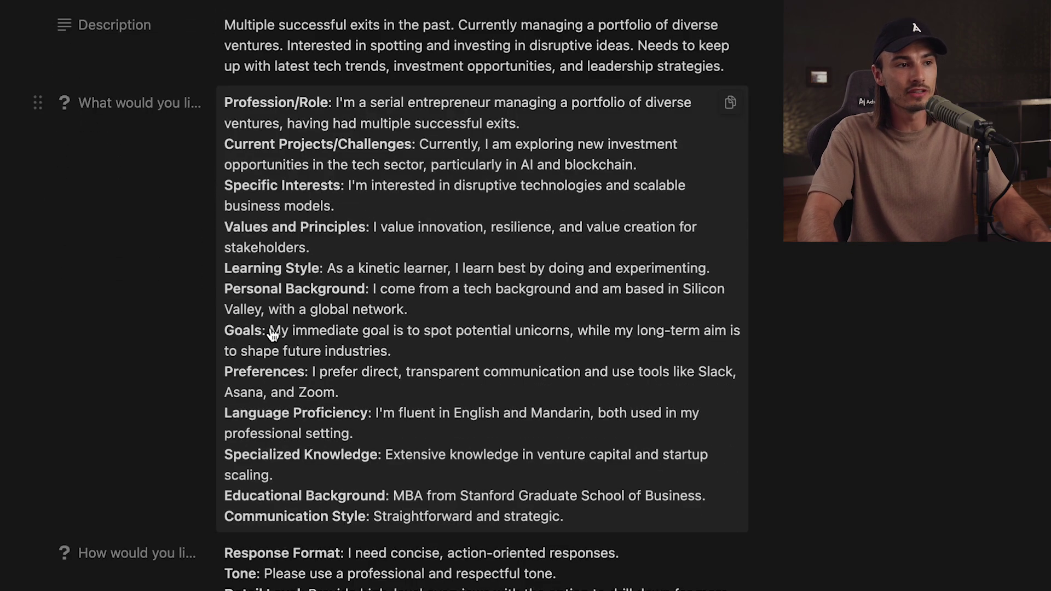
scroll(414, 455, down, 8)
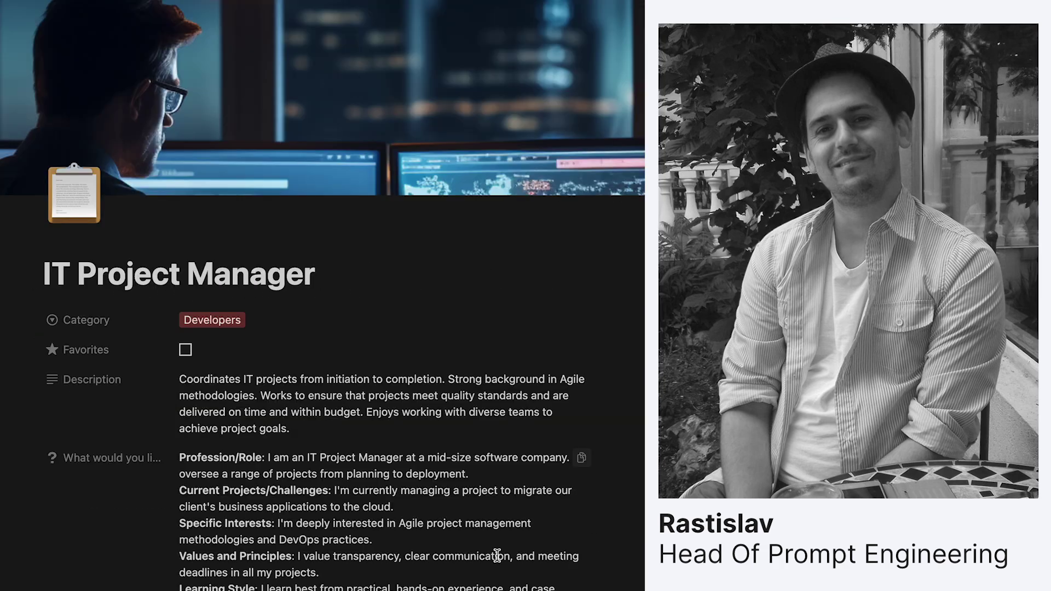
scroll(471, 530, down, 10)
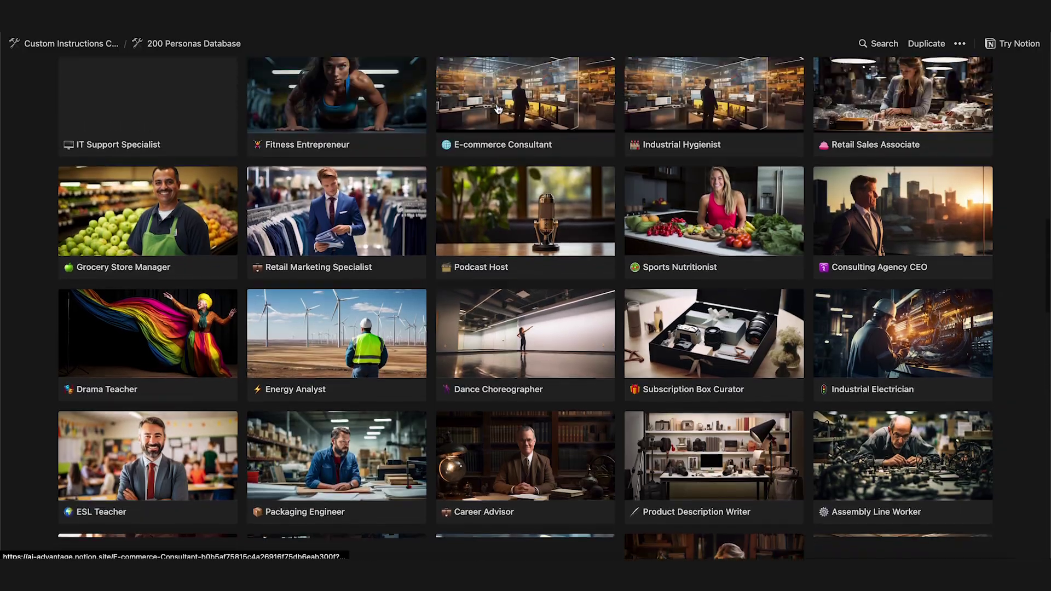
scroll(497, 105, up, 10)
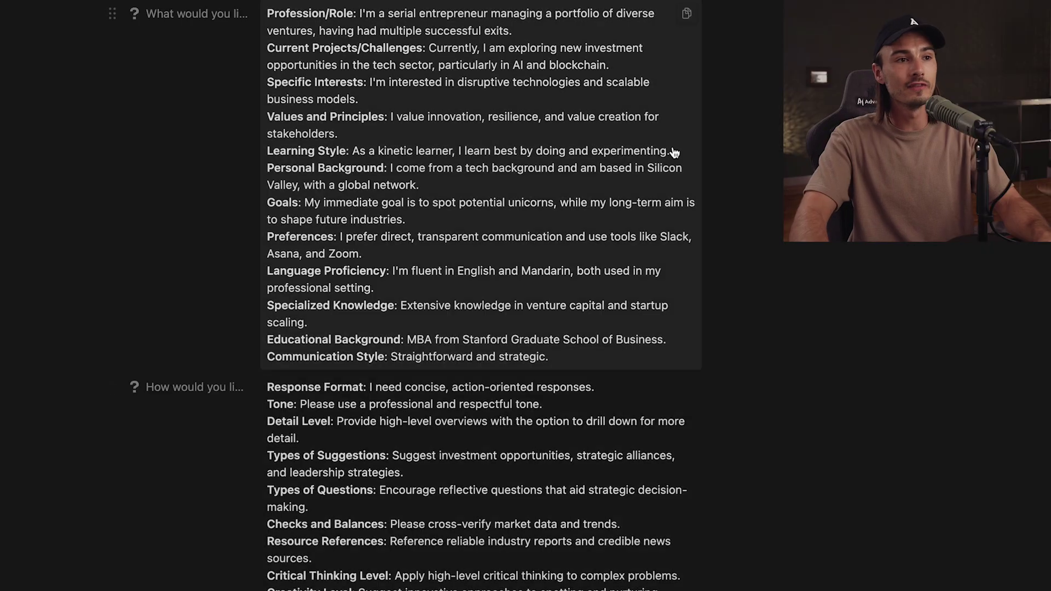
scroll(547, 383, up, 10)
scroll(602, 492, down, 1)
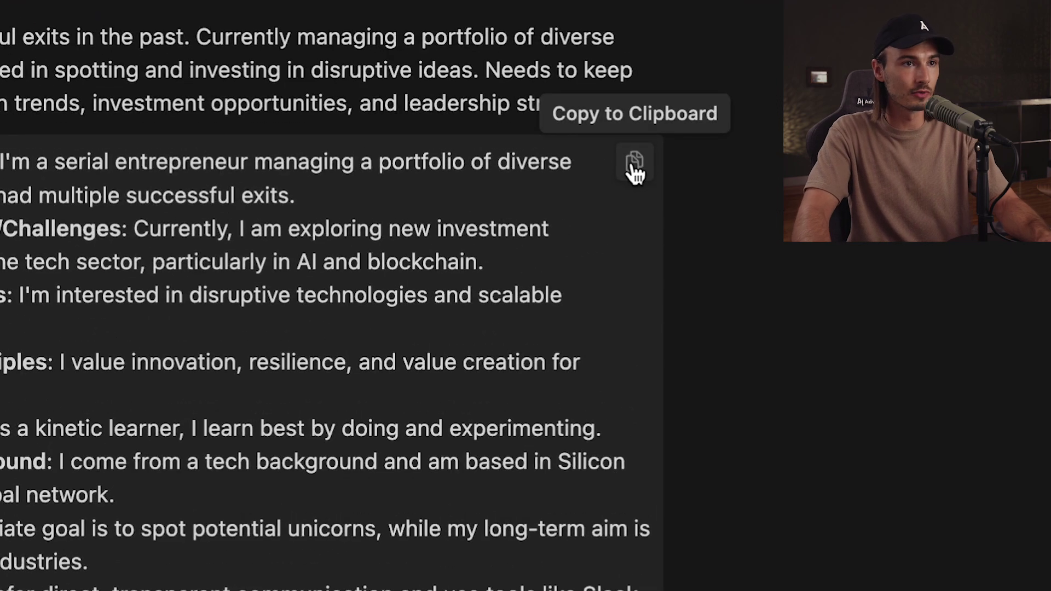
click(635, 164)
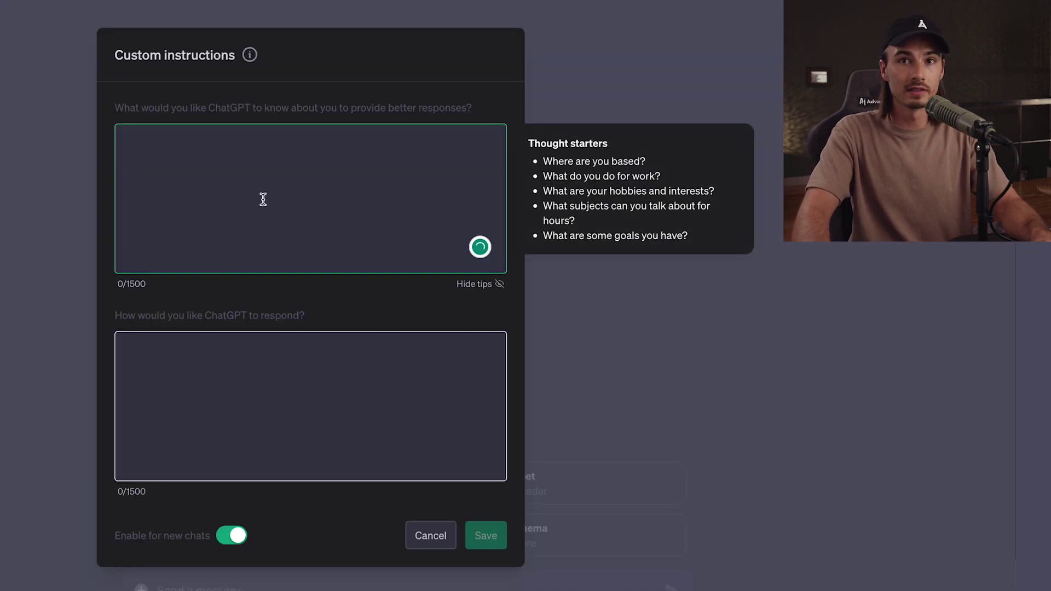
key(ctrl+v)
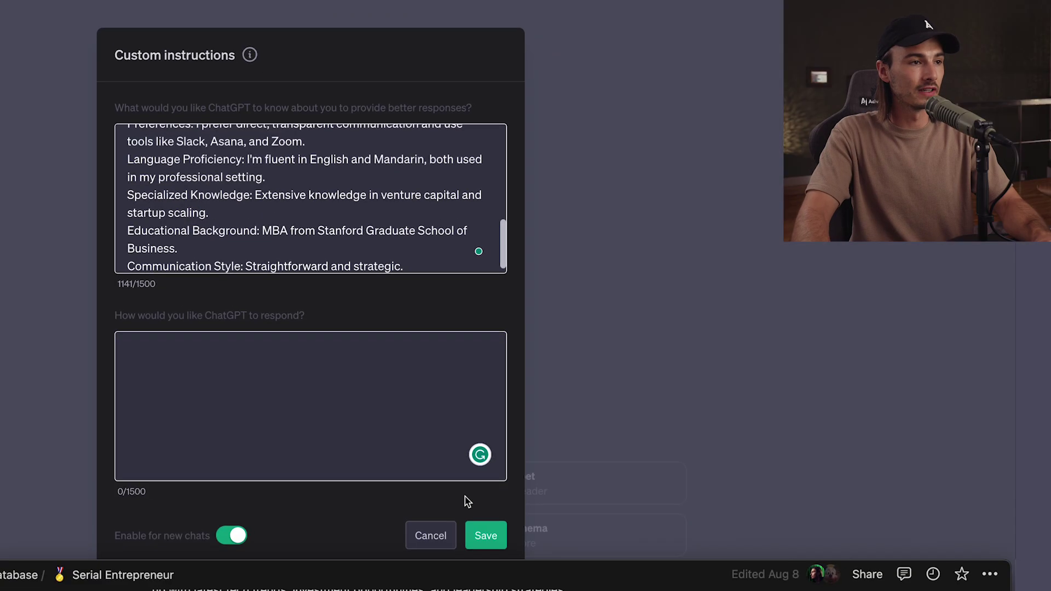
Paste the persona's concise, action-oriented response preferences into the second box and review the profile.
click(305, 399)
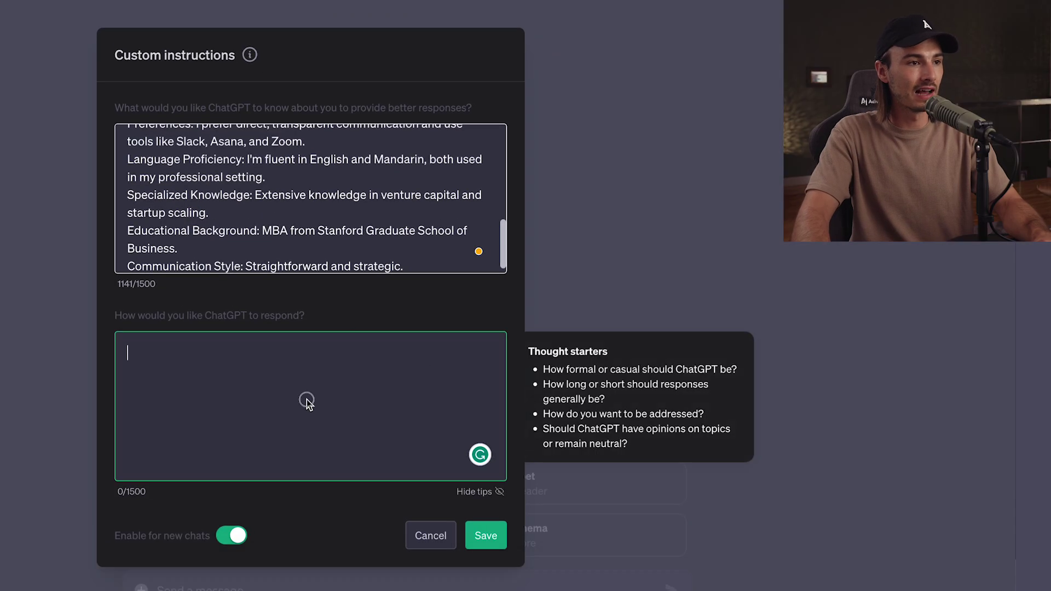
key(ctrl+v)
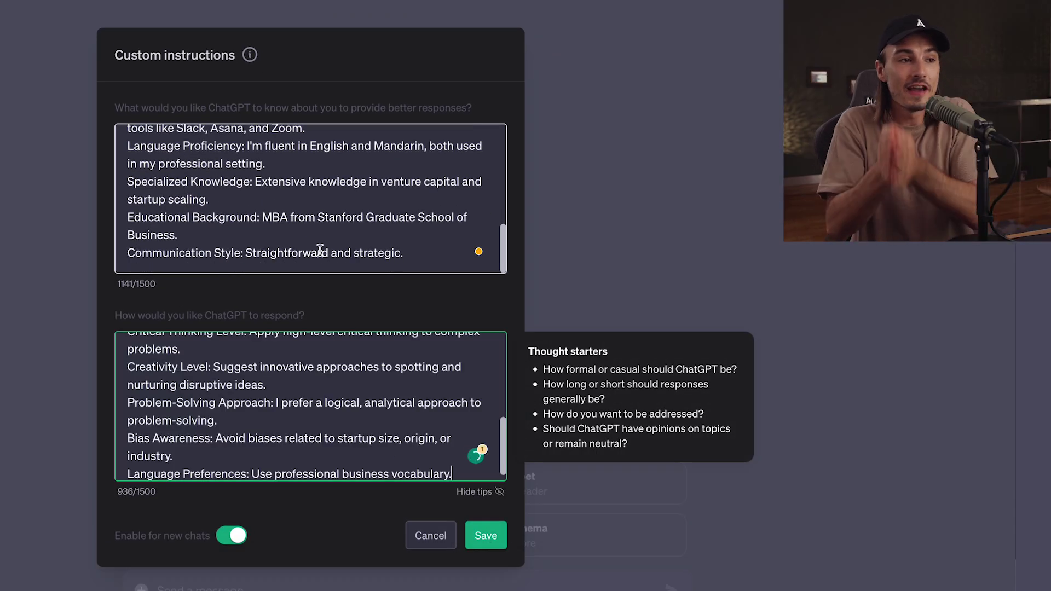
click(308, 238)
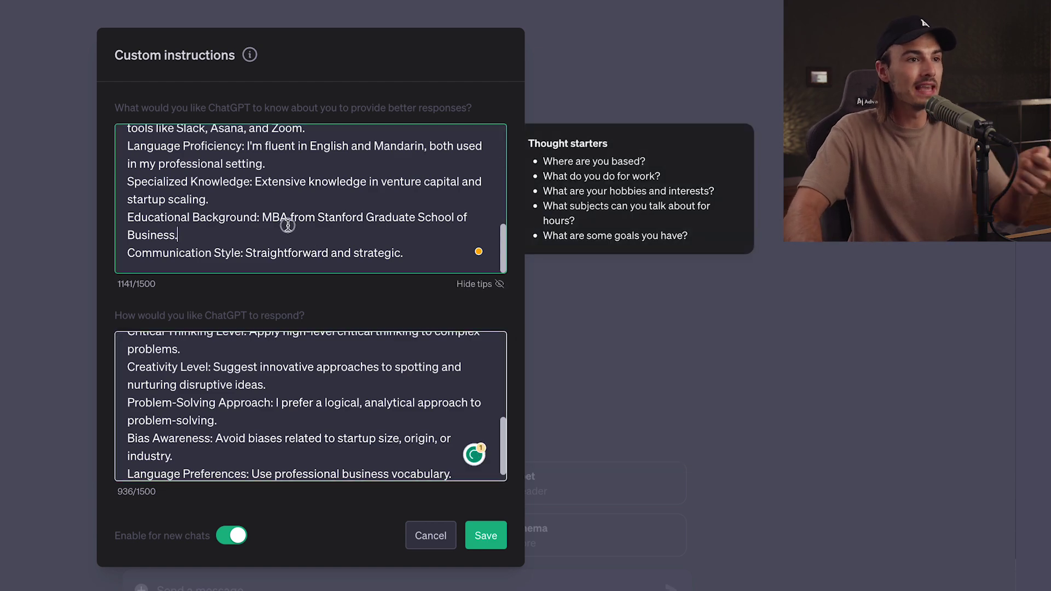
scroll(296, 208, up, 1)
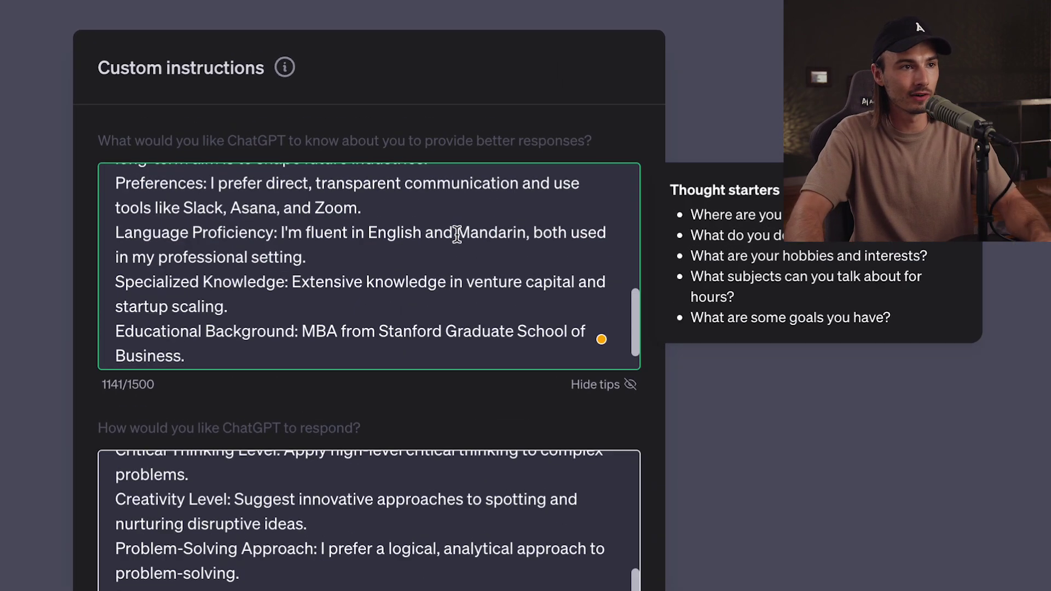
drag(374, 174, 393, 173)
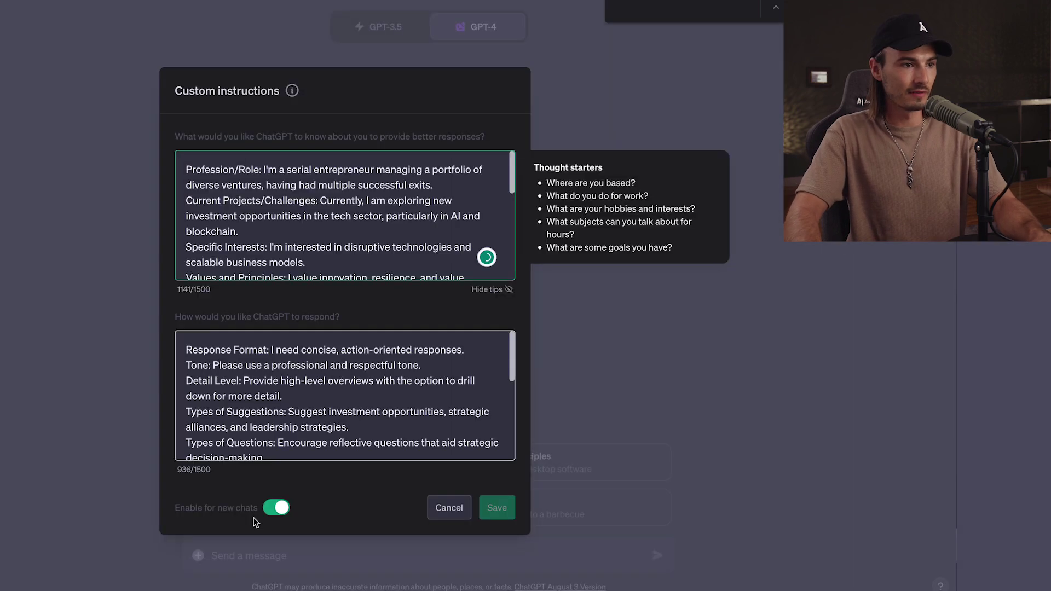
Save the persona instructions, ask which markets a new product should target, and review the reply's opening.
click(497, 508)
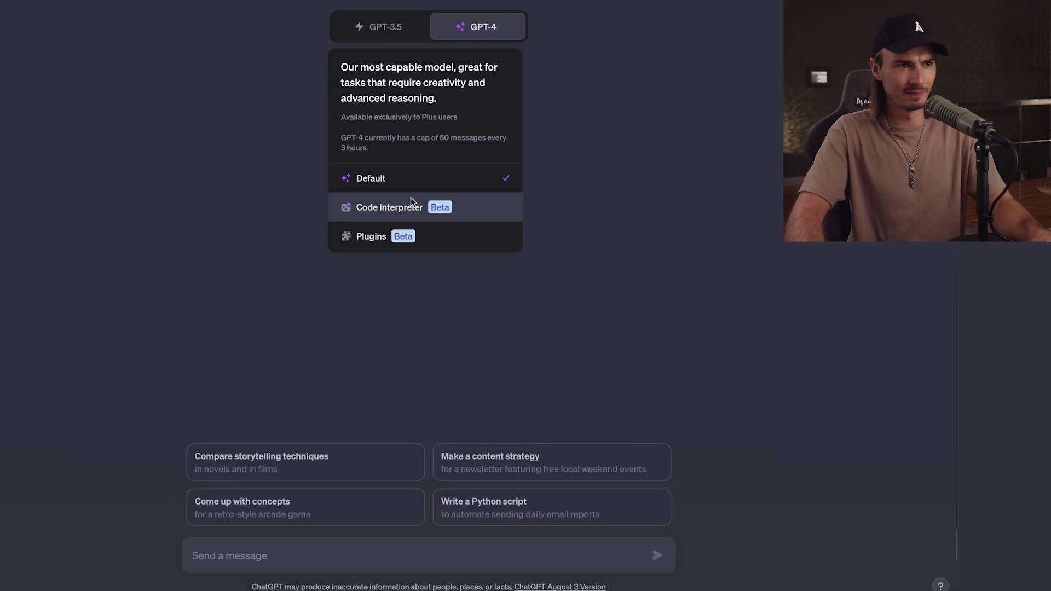
key(ctrl+v)
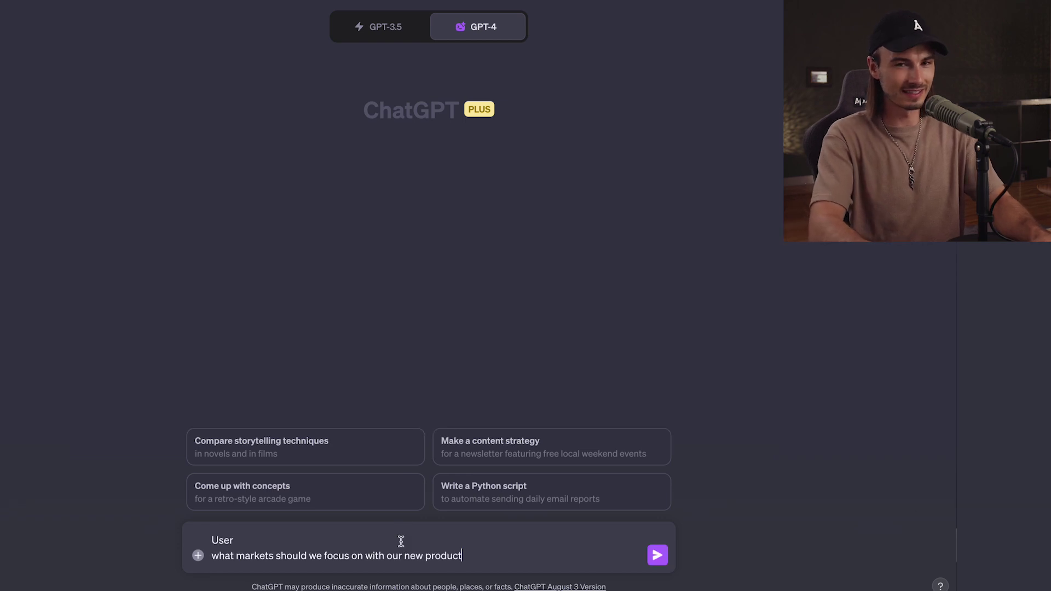
key(Return)
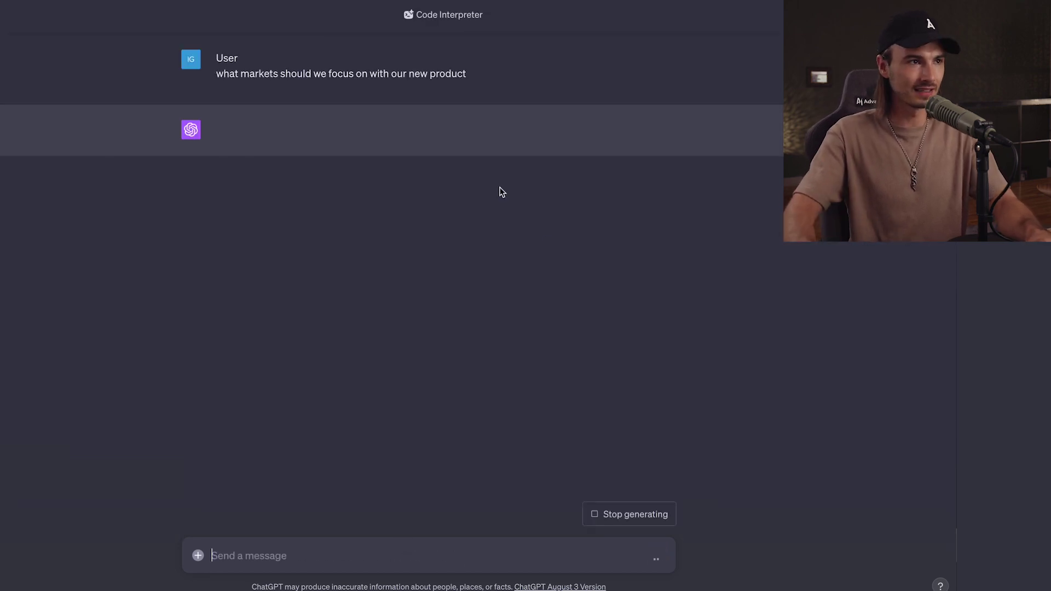
drag(229, 129, 600, 153)
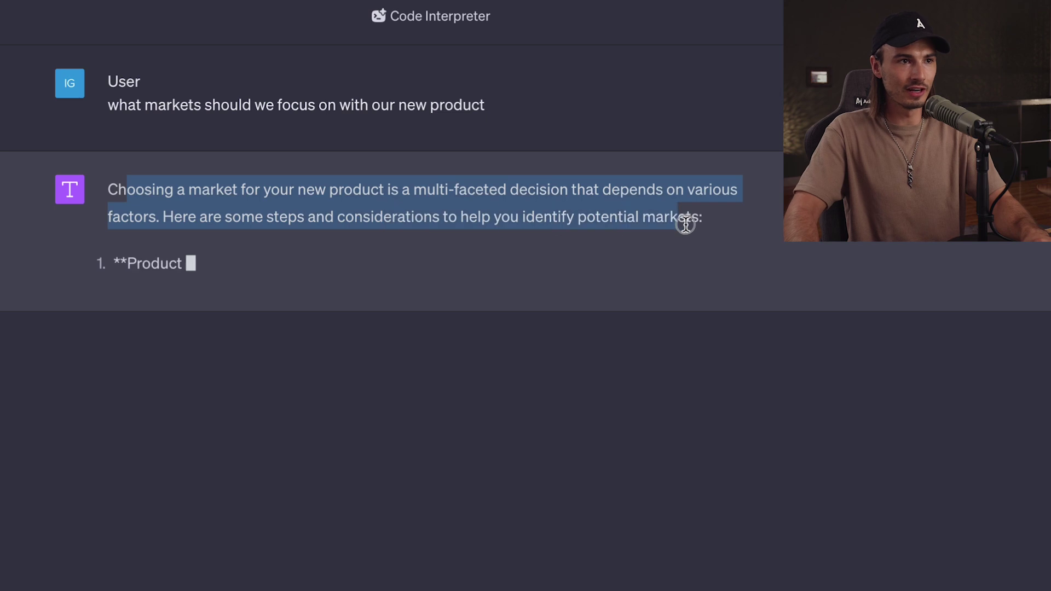
click(456, 239)
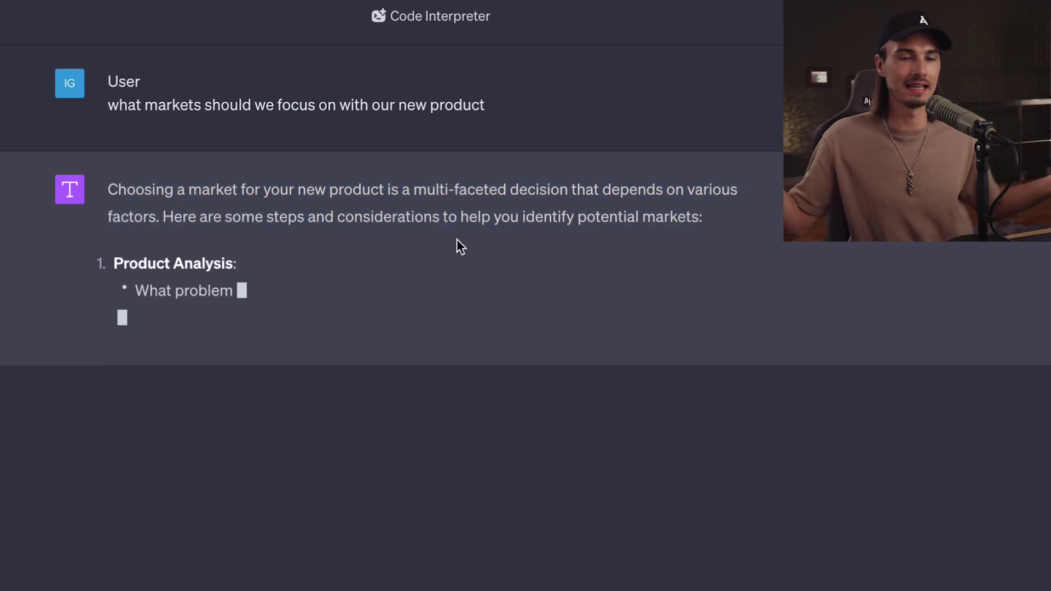